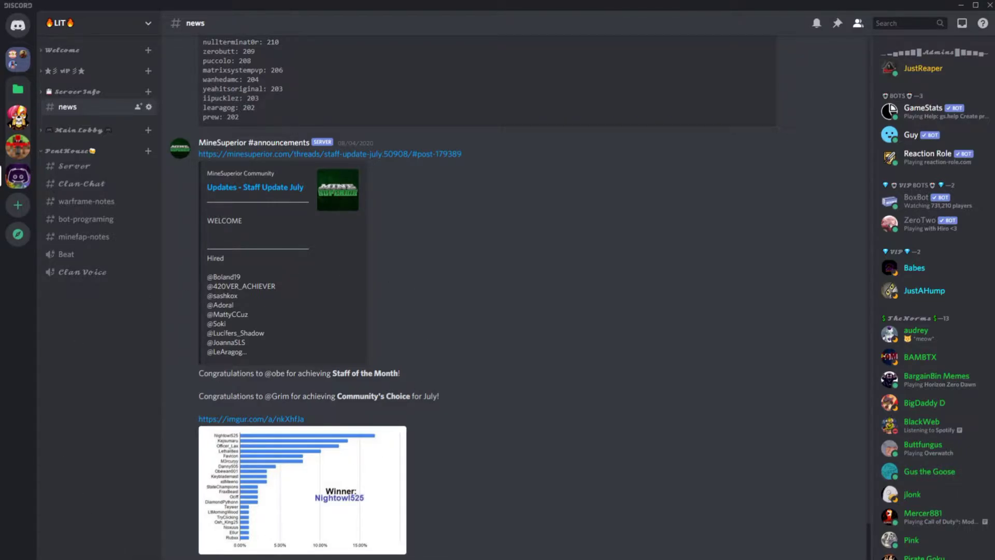
# - Close Discord's user settings, restore the window to a smaller size, and move it over the desktop
pyautogui.hotkey('ctrl', ',')
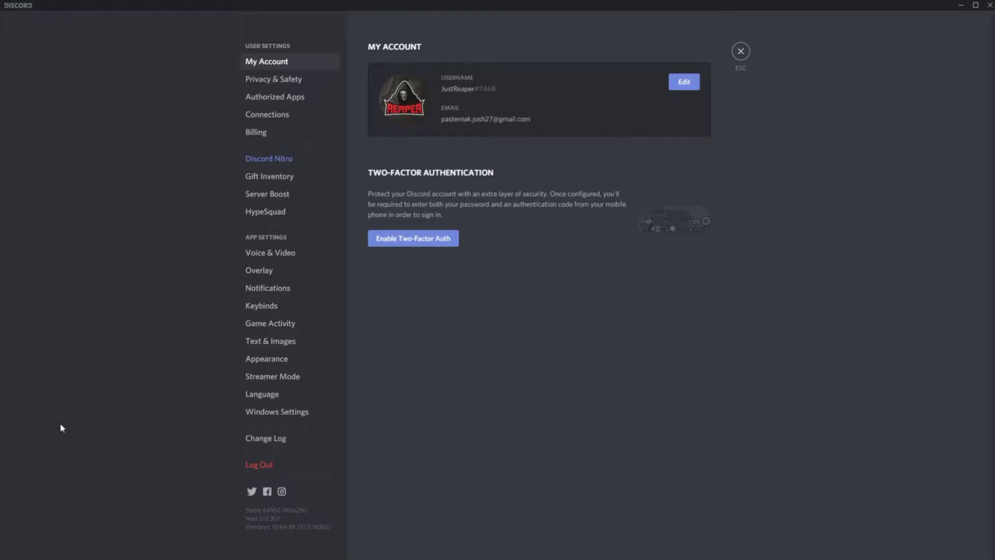
pyautogui.click(749, 54)
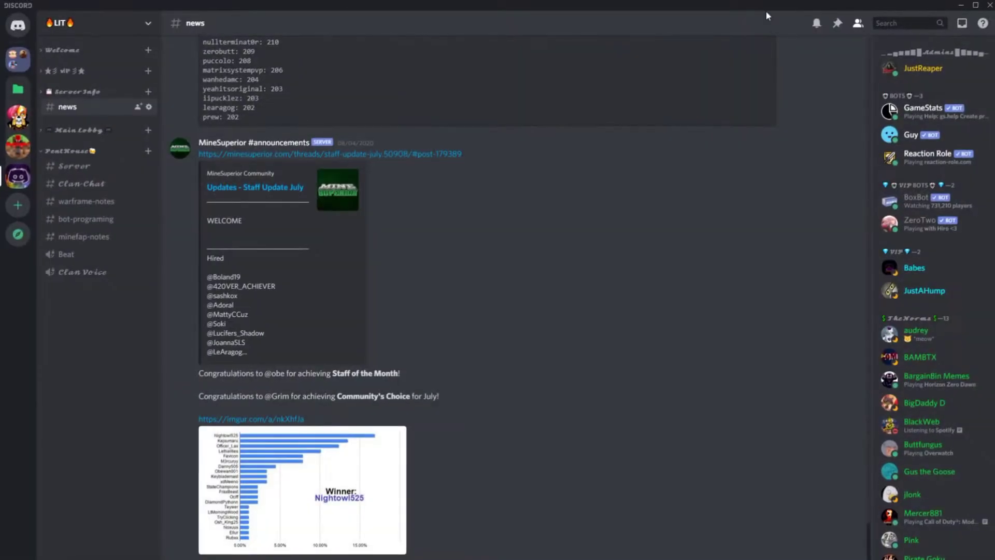
pyautogui.click(975, 7)
pyautogui.moveTo(623, 56); pyautogui.dragTo(531, 114)
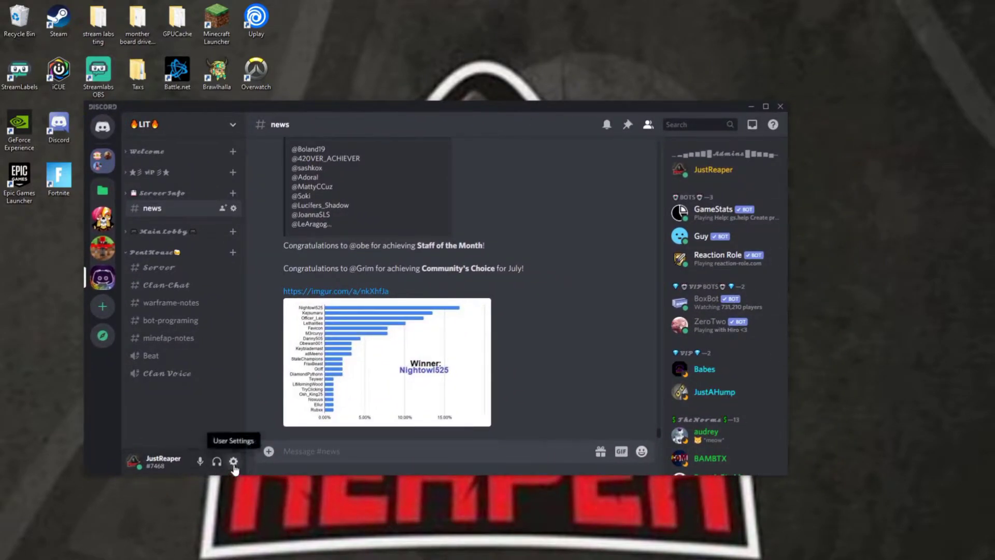
# - Open Discord's user settings on the Voice & Video page
pyautogui.click(233, 462)
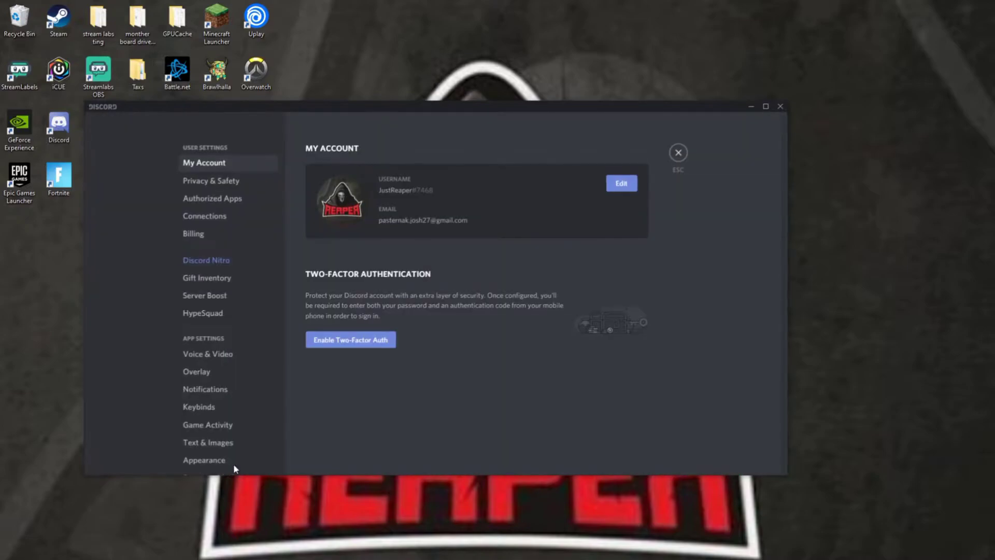
pyautogui.click(207, 355)
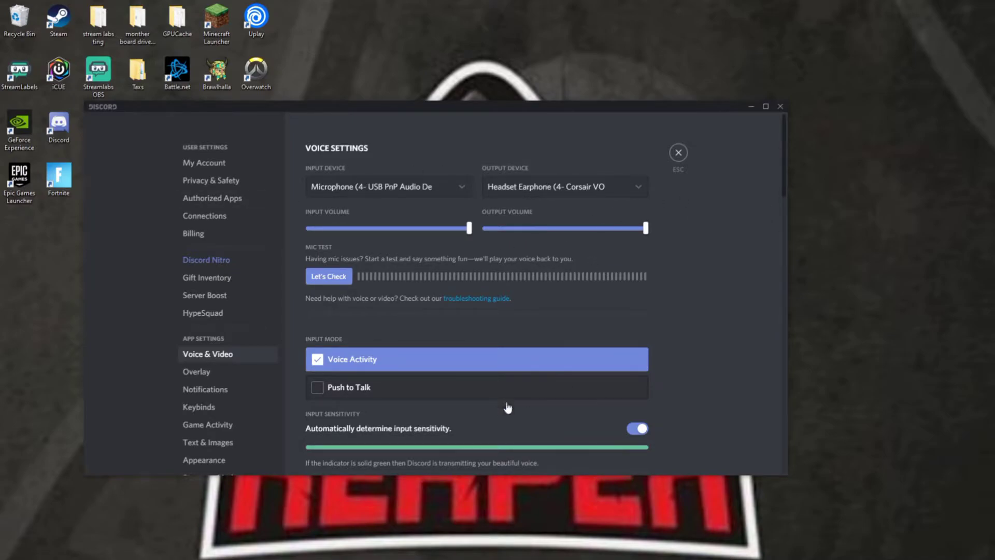
pyautogui.scroll(-3, 507, 407)
pyautogui.scroll(3, 529, 233)
pyautogui.scroll(-2, 661, 265)
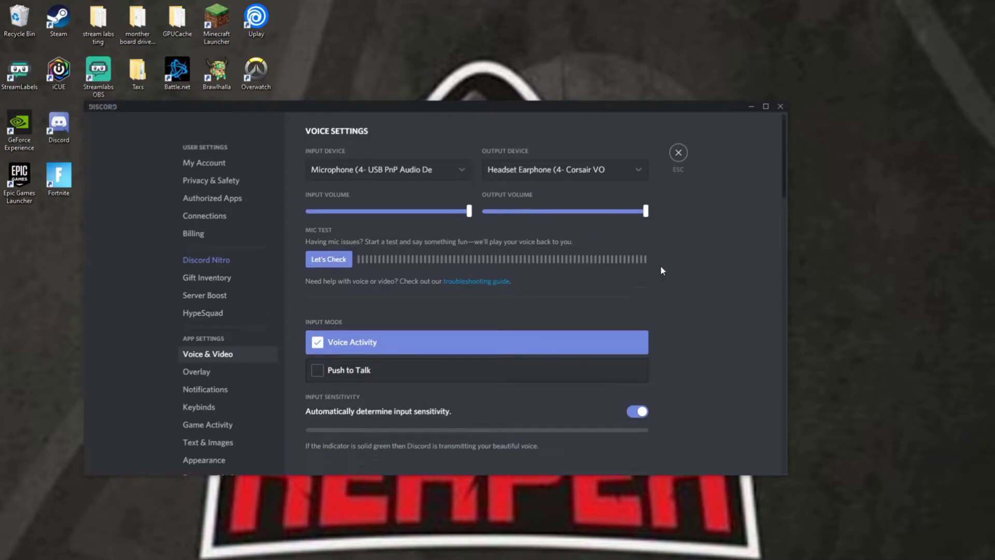
pyautogui.scroll(-2, 596, 194)
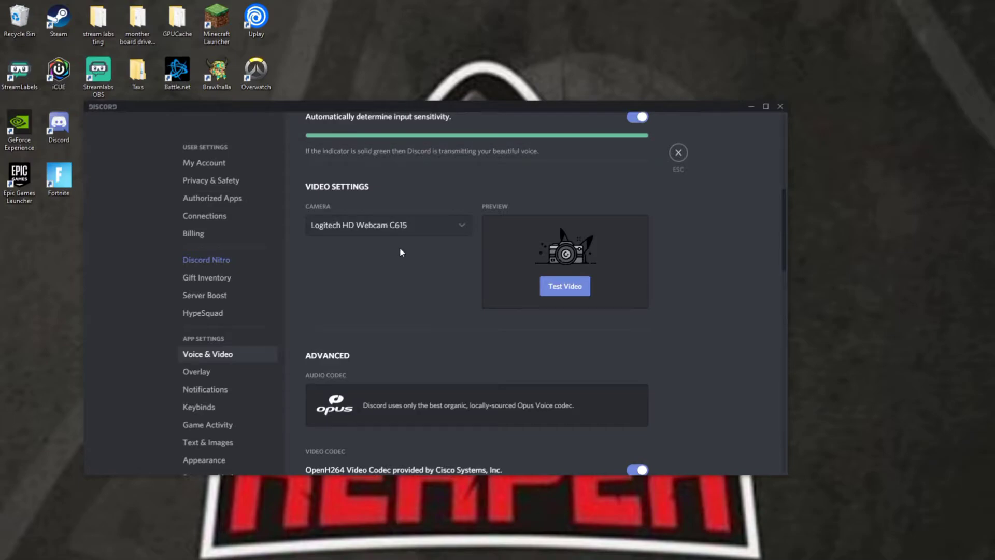
pyautogui.scroll(2, 400, 252)
pyautogui.scroll(2, 402, 254)
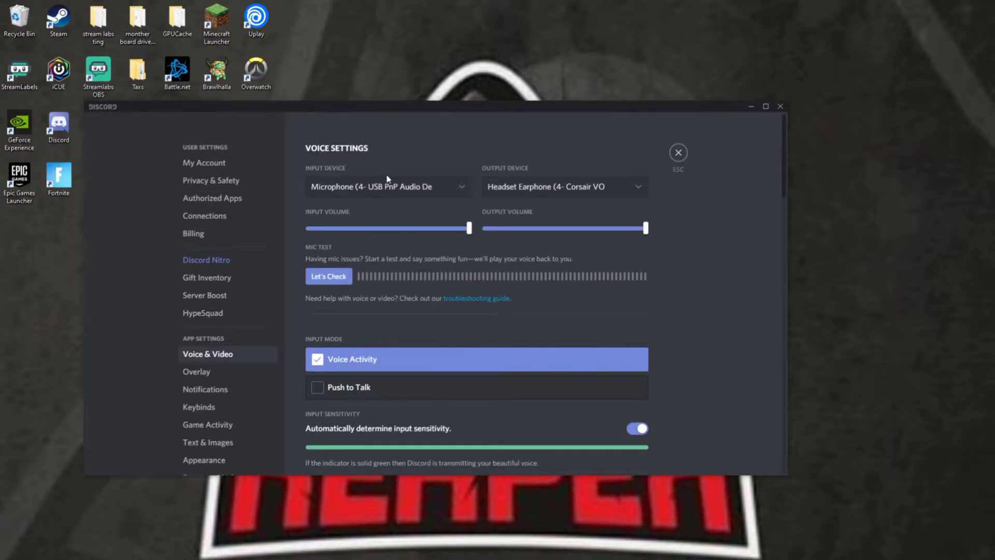
pyautogui.click(395, 187)
pyautogui.click(407, 187)
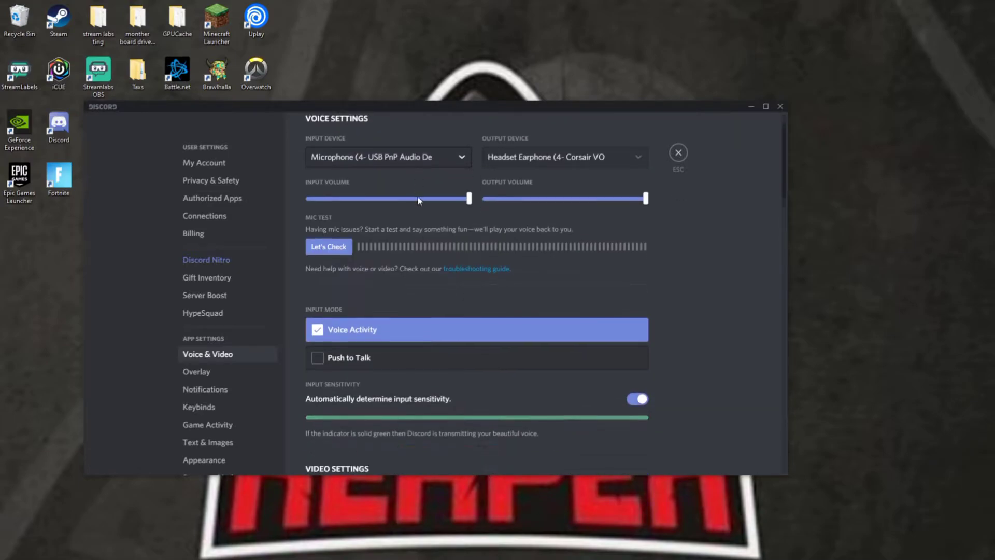
pyautogui.scroll(-3, 418, 195)
pyautogui.scroll(-1, 328, 306)
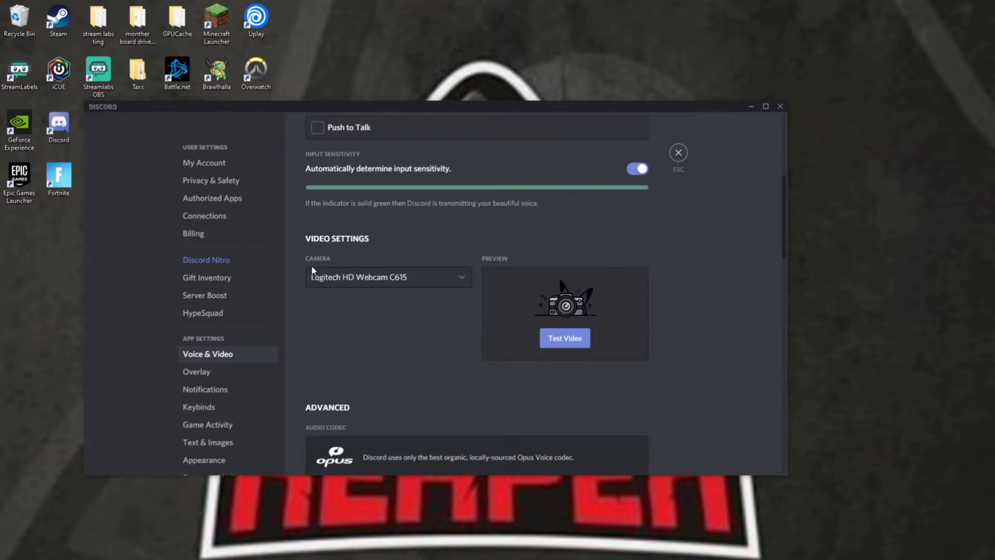
pyautogui.click(352, 277)
pyautogui.click(348, 279)
pyautogui.click(424, 278)
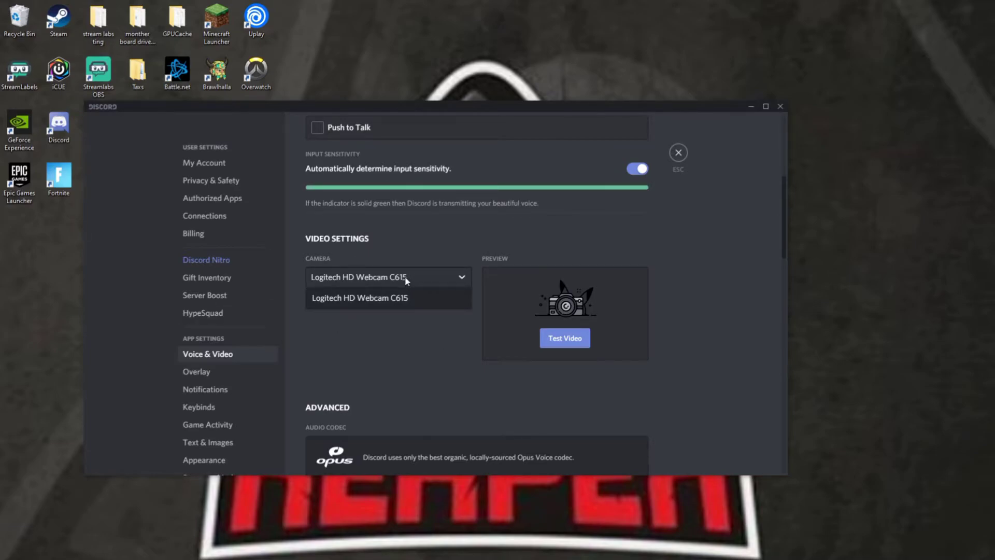
pyautogui.click(407, 279)
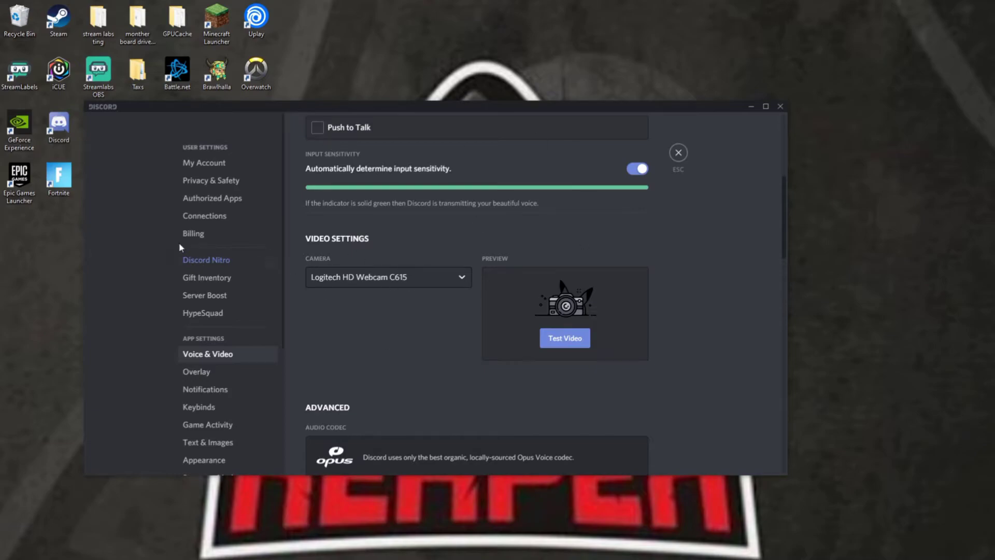
pyautogui.click(410, 273)
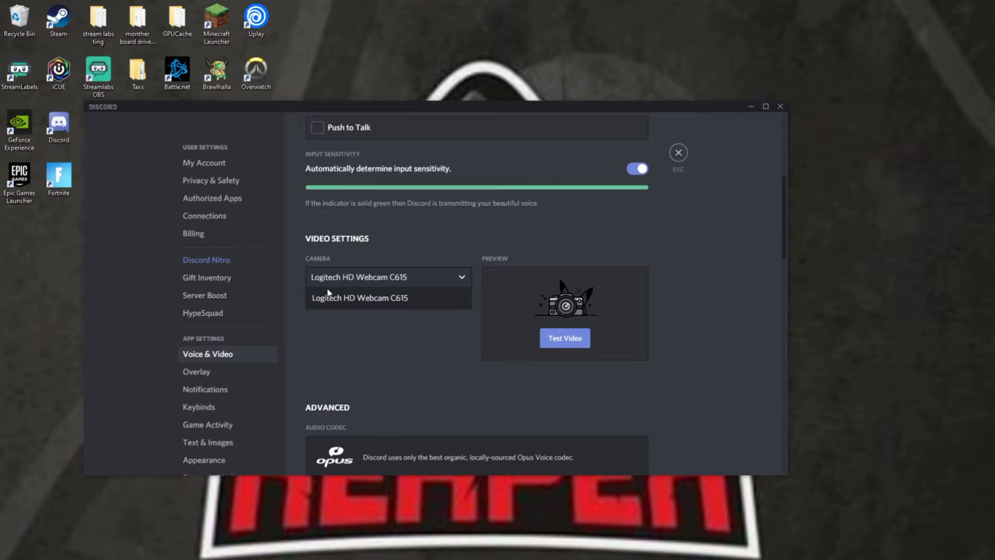
pyautogui.click(387, 276)
pyautogui.click(447, 287)
pyautogui.click(402, 300)
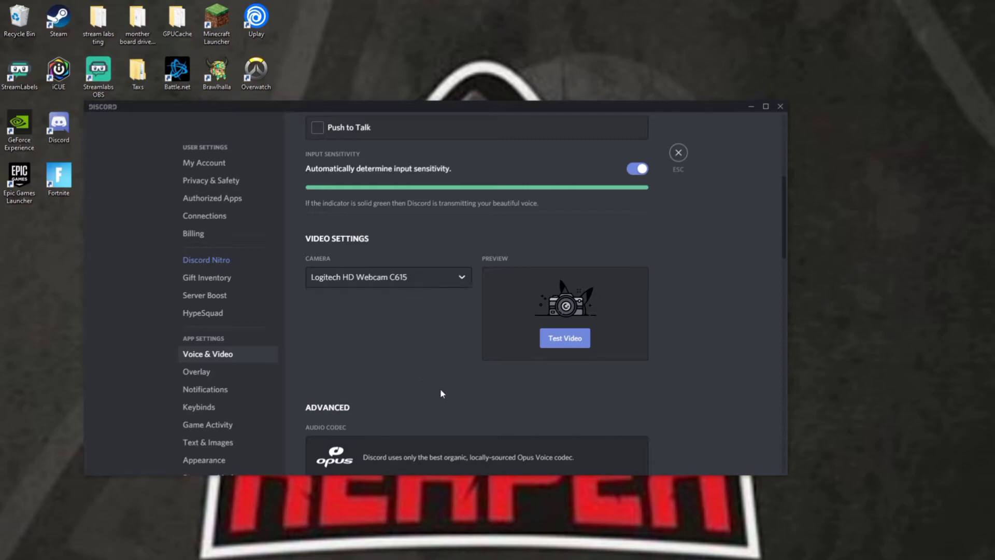
# - Start Test Video in the Preview box to show the Logitech webcam feed
pyautogui.click(557, 340)
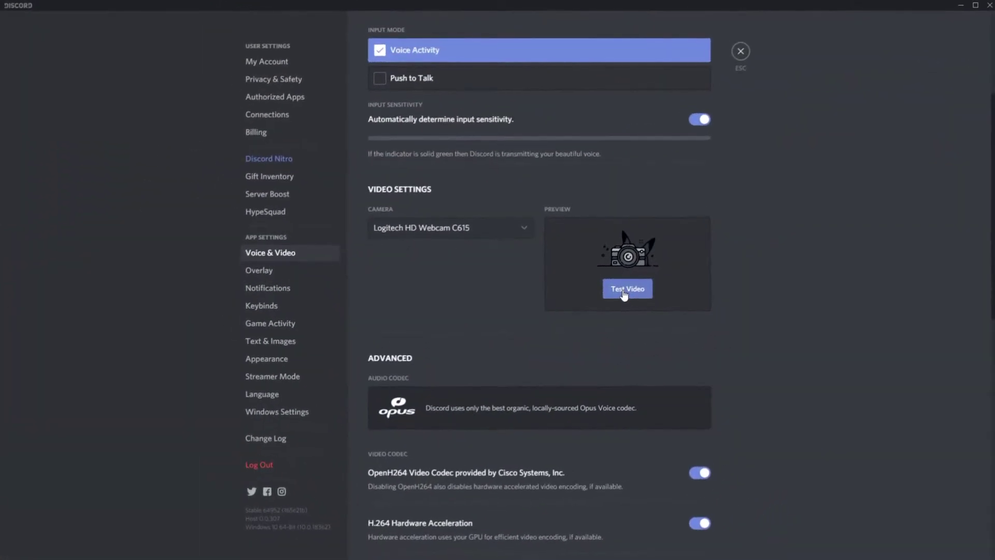
pyautogui.click(626, 294)
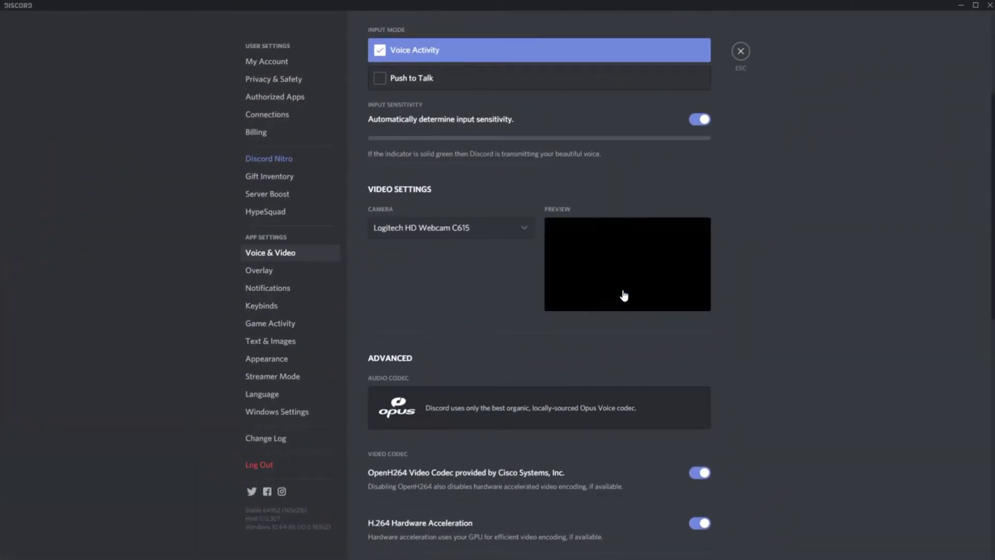